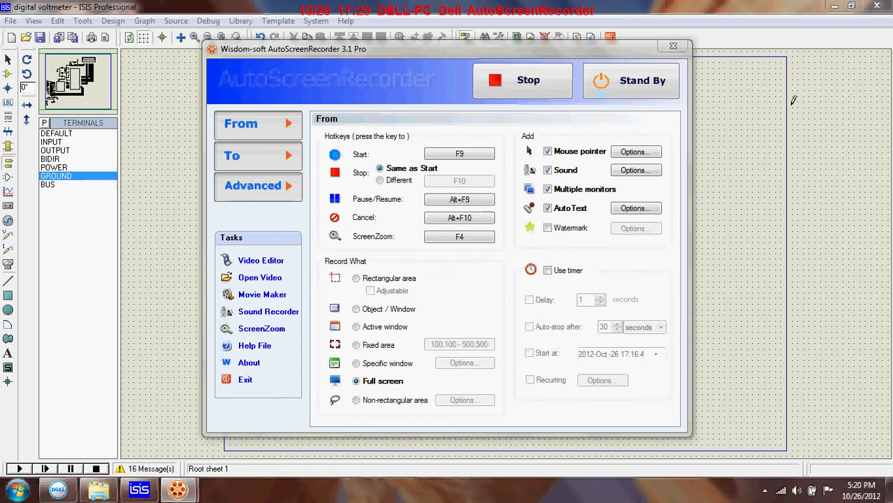
Step: Minimize the recorder and zoom in twice on the AT89C51 and ADC0804 wiring
drag(569, 52, 600, 90)
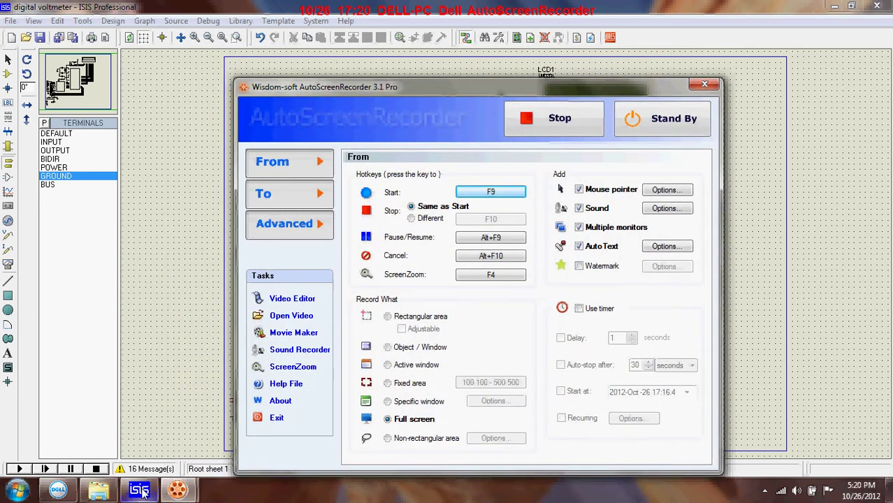
click(177, 489)
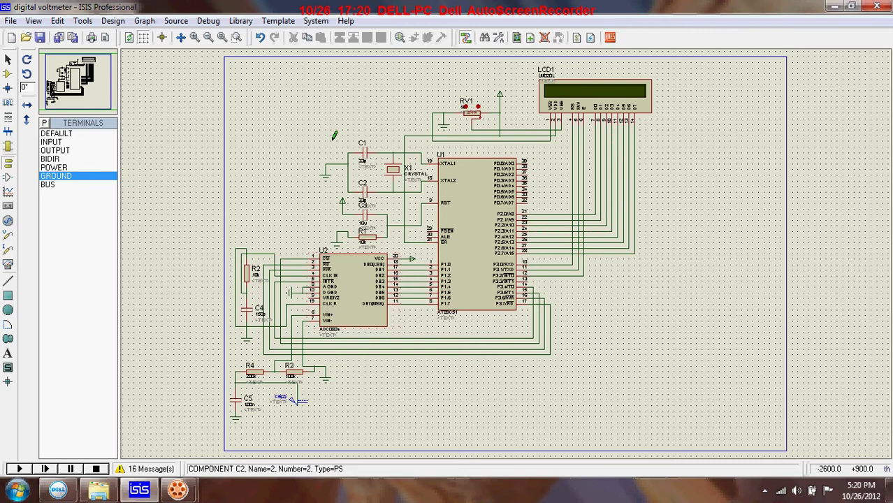
click(195, 40)
click(84, 74)
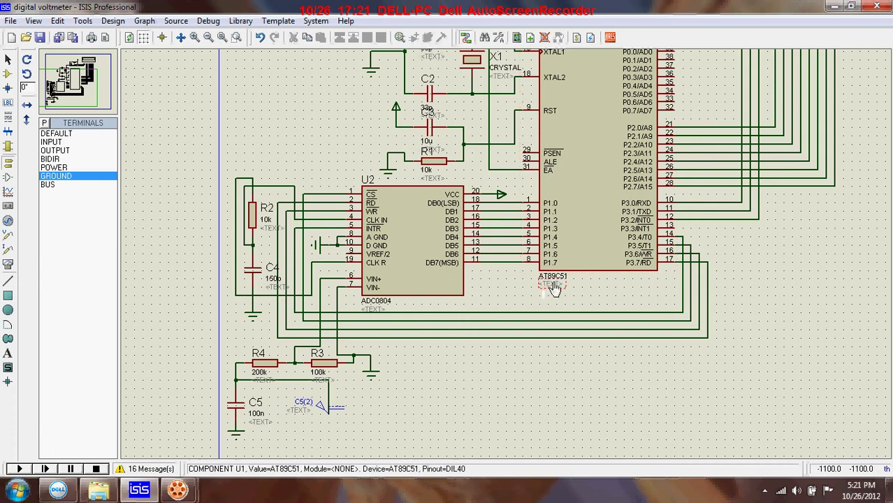
Step: Pan up to the LM020L LCD wiring, then back down to the R4, R3, C5 network
click(53, 90)
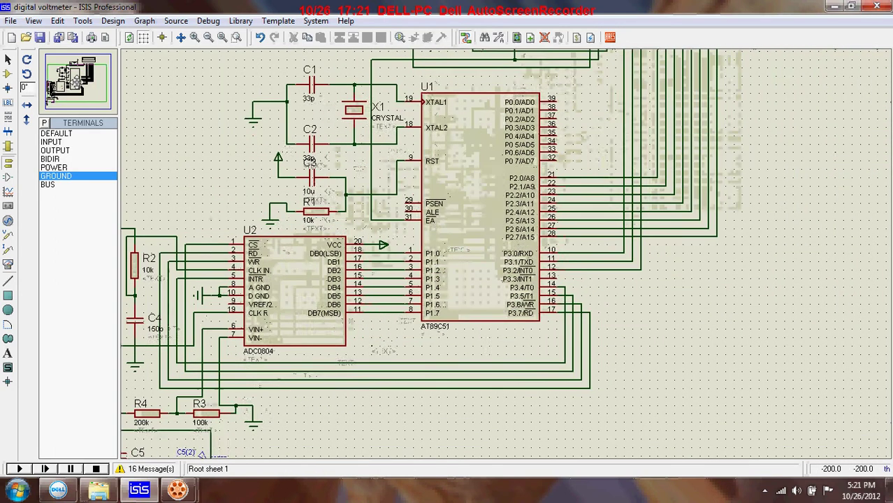
drag(54, 90, 51, 77)
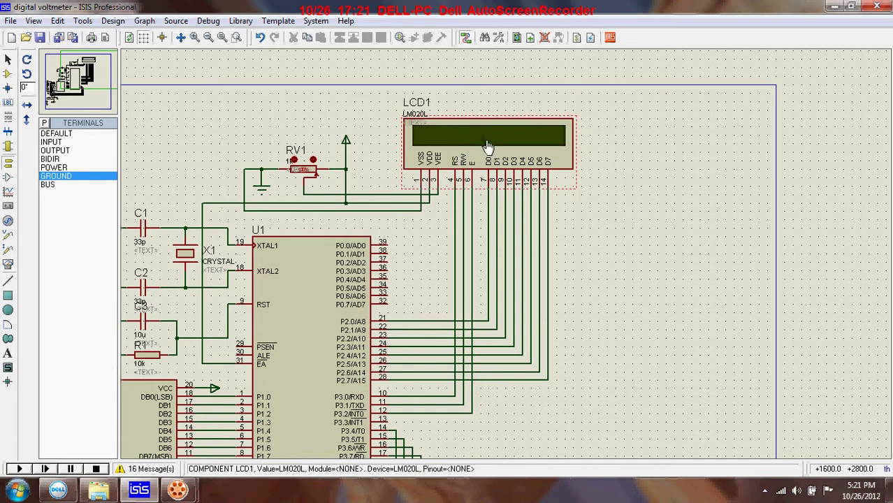
click(80, 77)
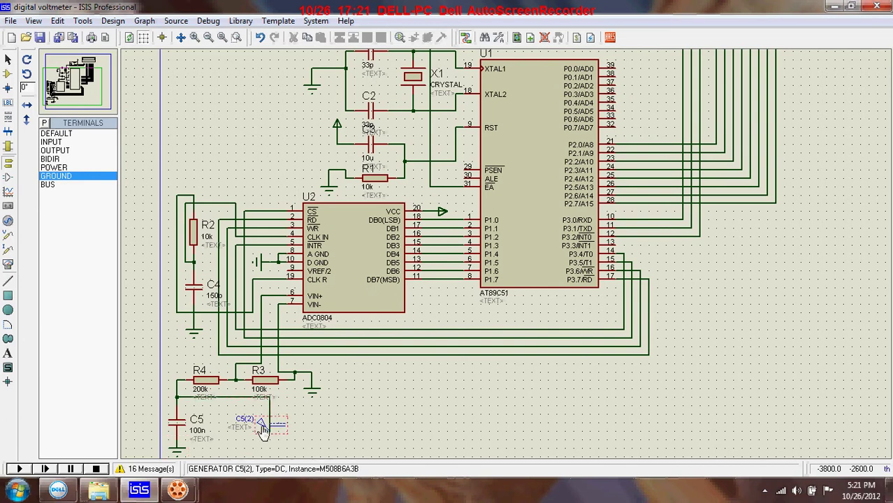
Step: Wire R4's left junction to the C5(2) generator pin and confirm its 3 V voltage
click(178, 395)
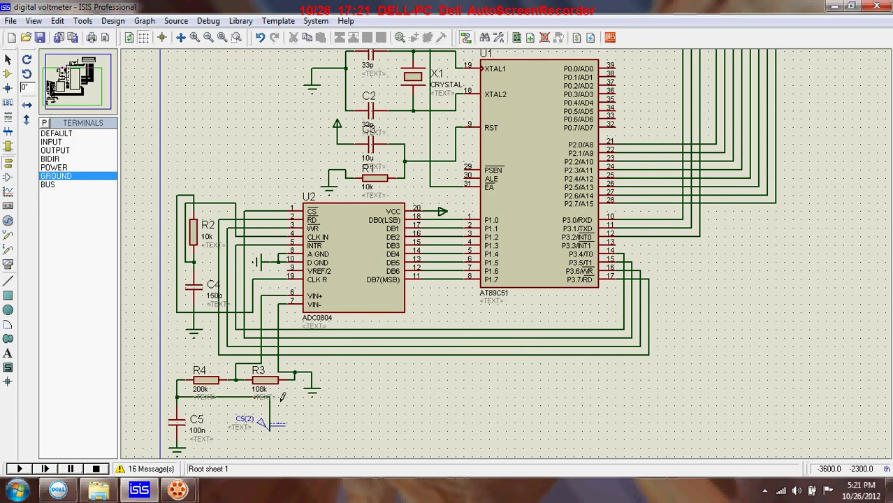
click(260, 422)
double_click(260, 427)
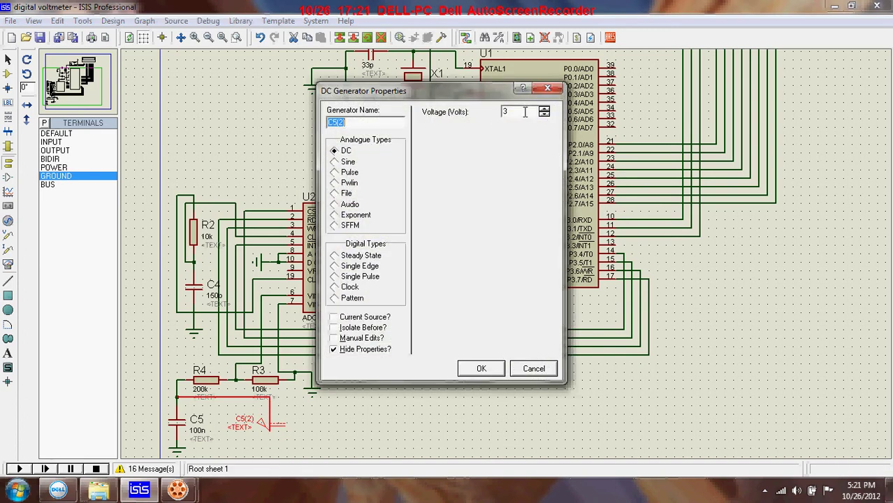
click(482, 368)
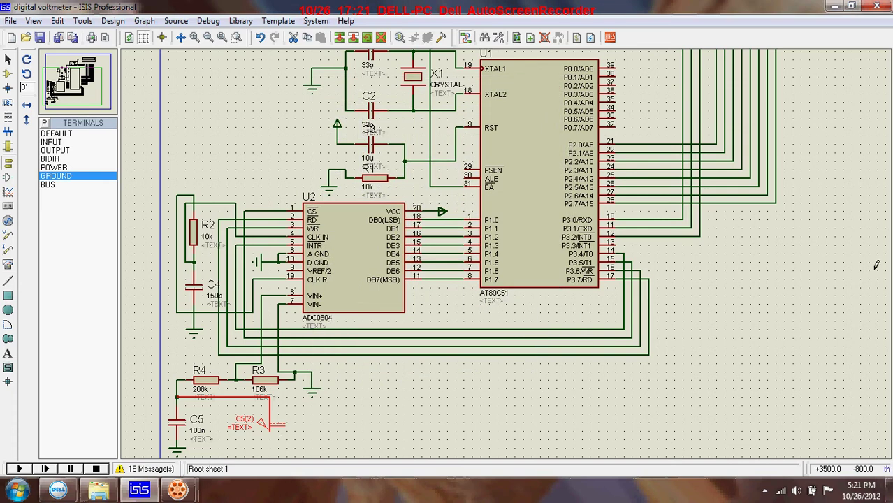
Step: Pan across the LCD, U1, crystal and R4/R3/C5 area, then zoom out to the full sheet
click(73, 97)
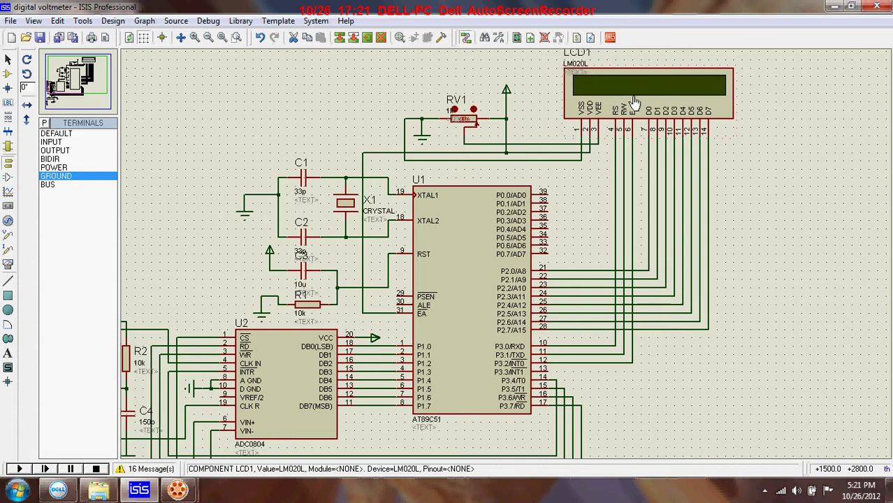
click(70, 88)
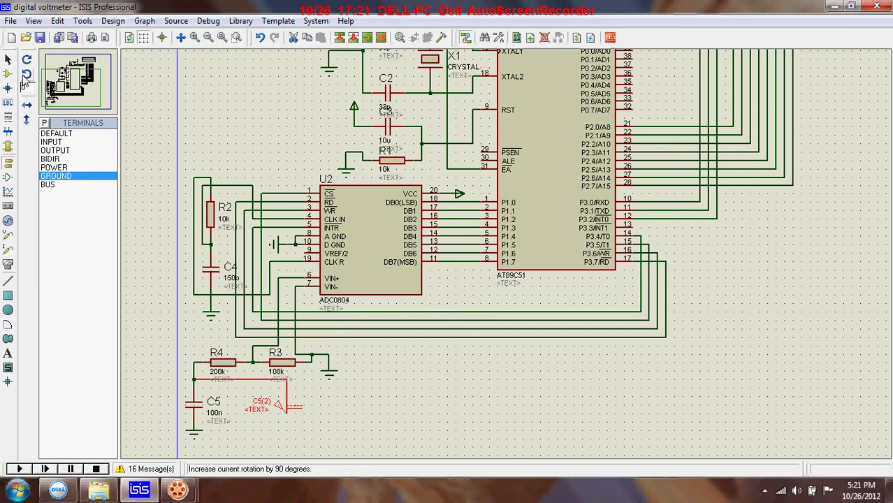
click(70, 79)
click(67, 82)
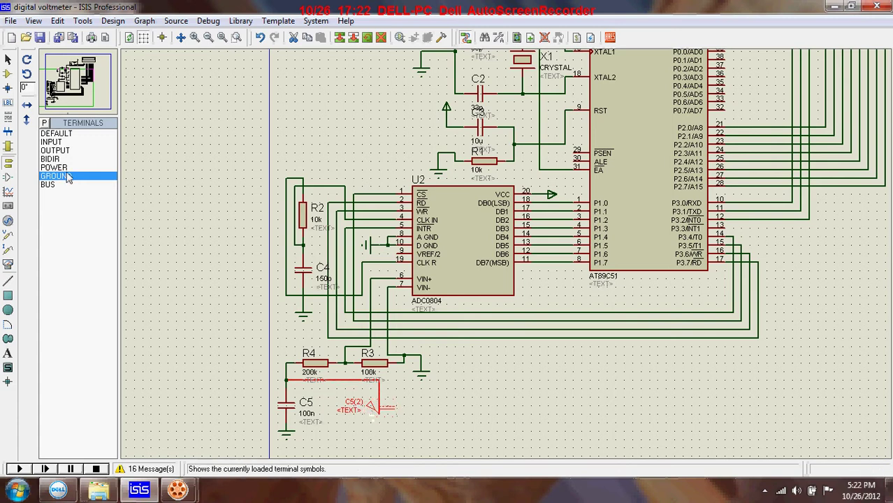
click(208, 37)
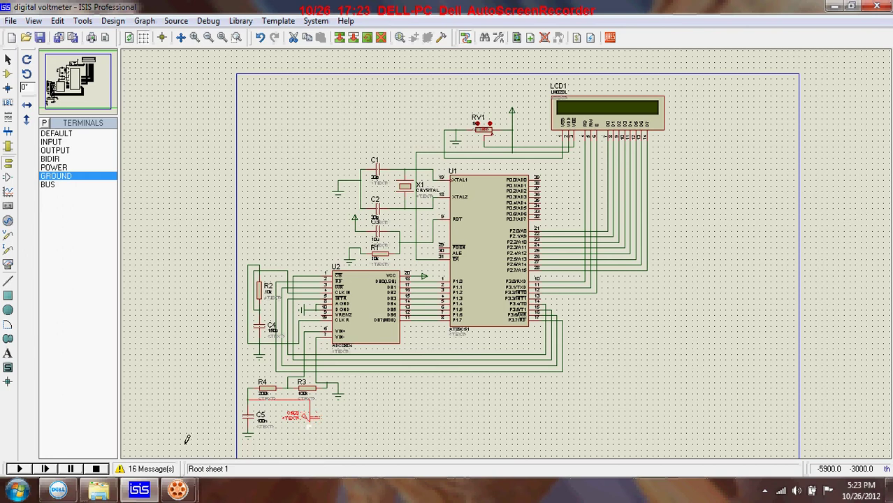
Step: Accept the C5(2) generator's 3 V setting and run the simulation, showing V(DC): 03.00V
double_click(300, 416)
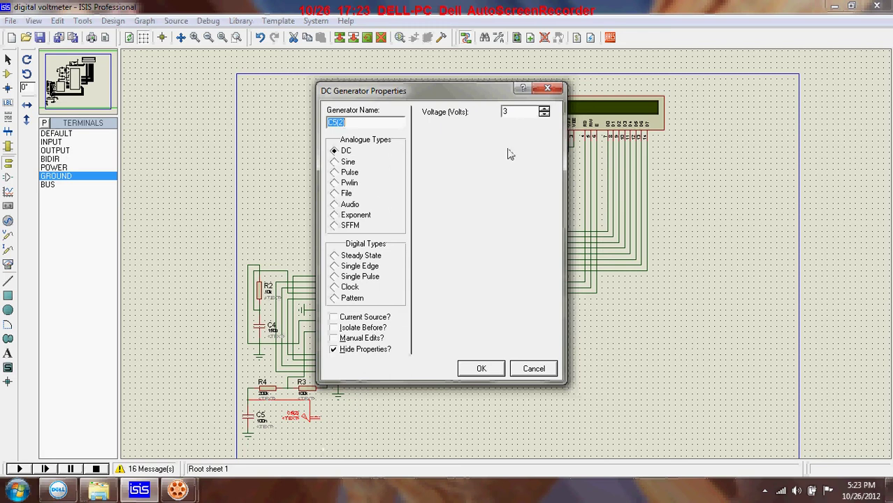
click(481, 369)
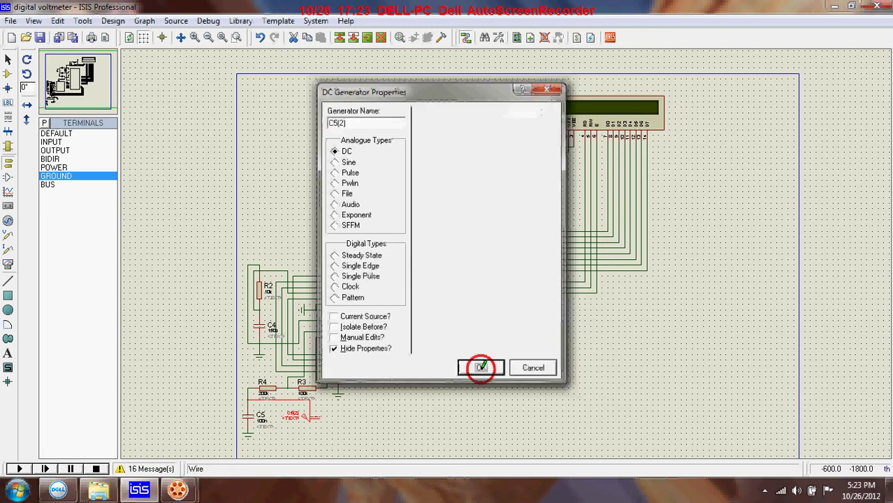
click(18, 469)
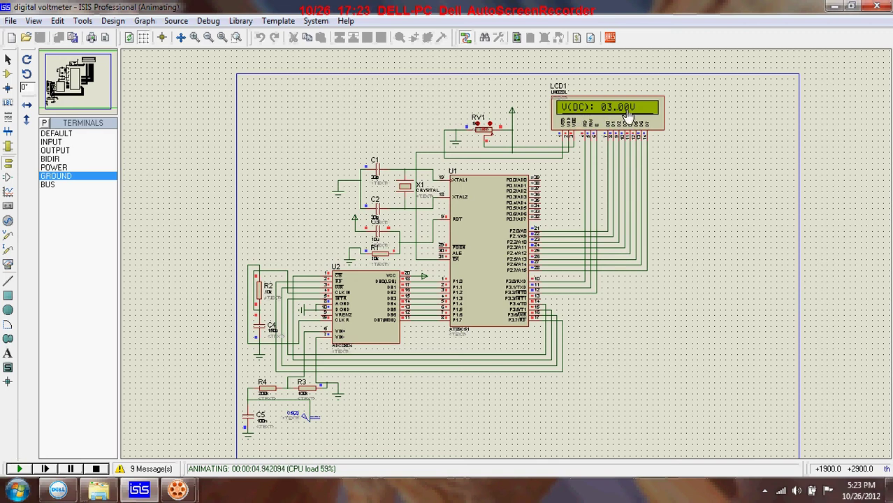
Step: Set the generator to 3.15 V, simulate until the LCD reads V(DC): 03.18V, then stop
click(96, 468)
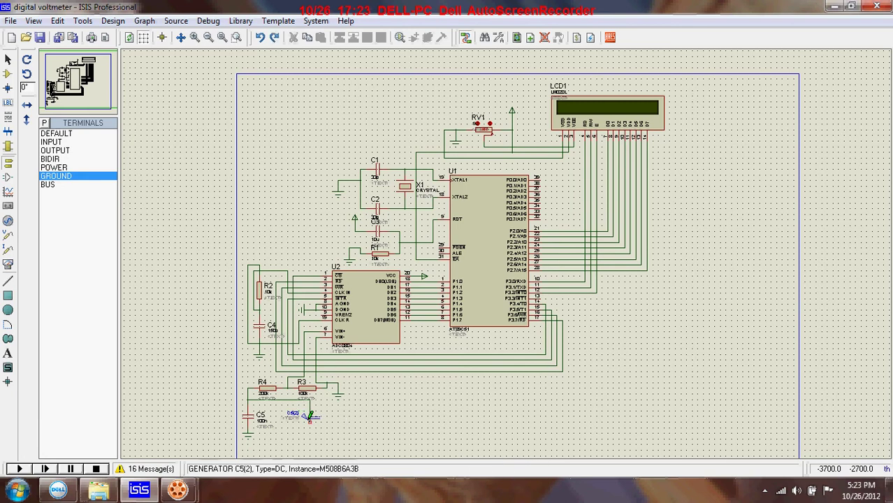
double_click(301, 416)
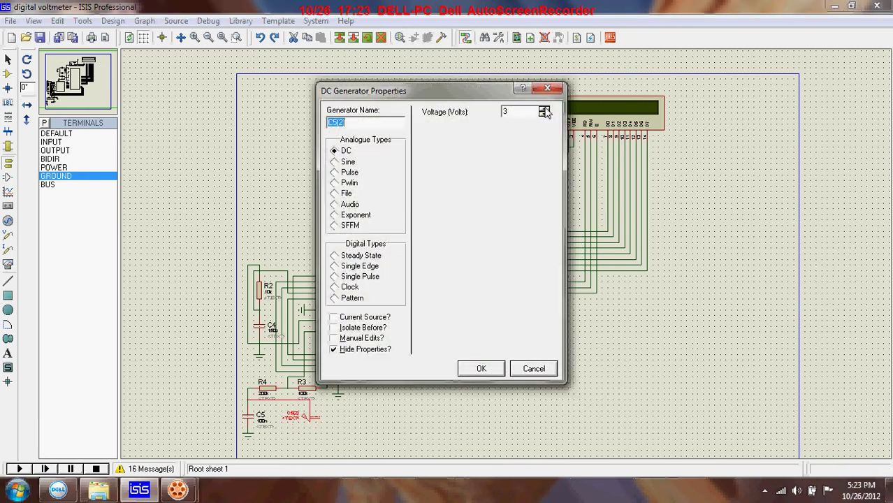
click(545, 110)
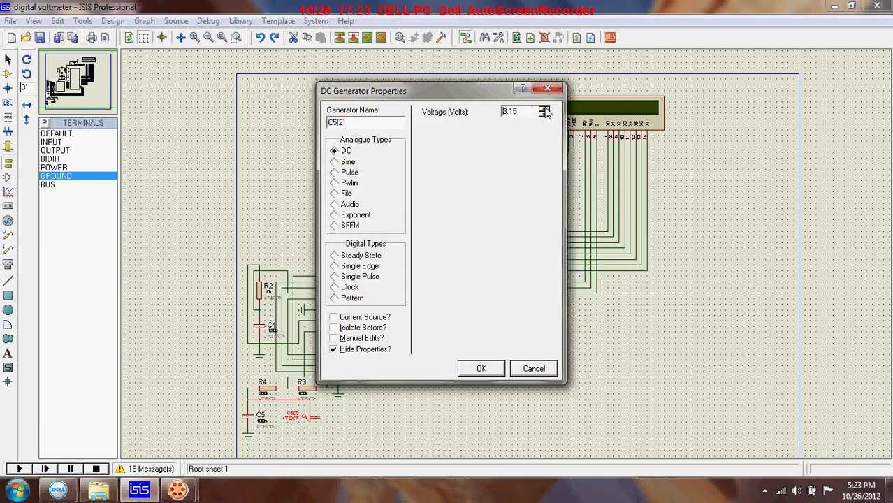
click(482, 368)
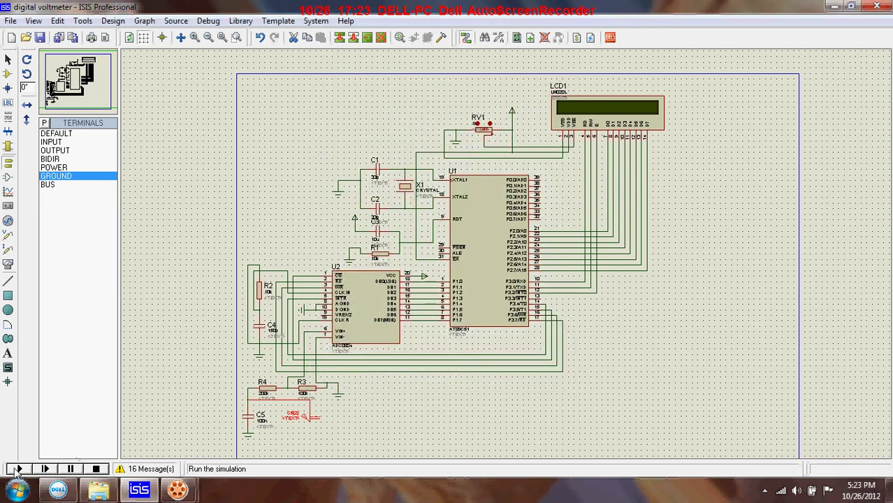
click(17, 469)
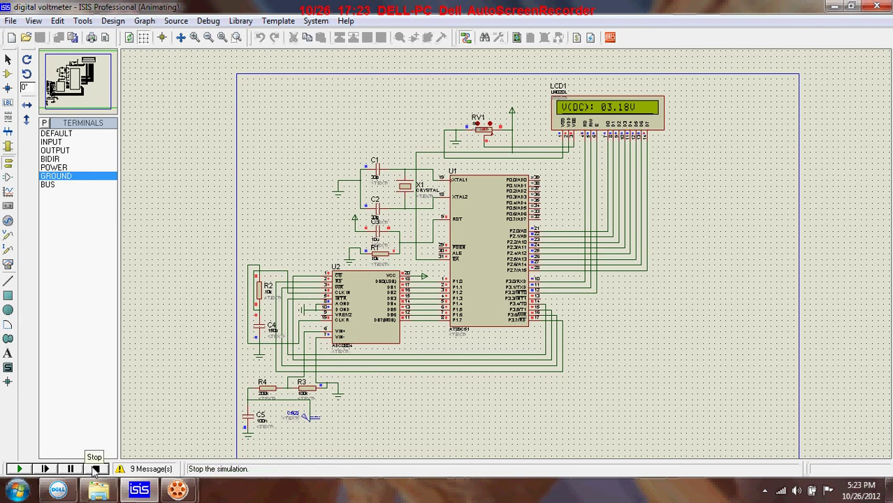
click(95, 468)
Step: Raise the generator voltage to 3.78 V and run the simulation, reading V(DC): 04.13V
double_click(304, 419)
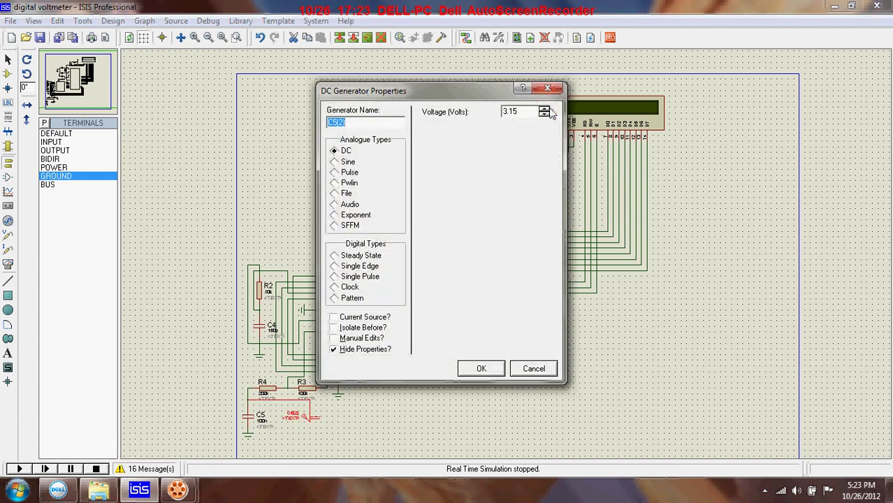
click(545, 109)
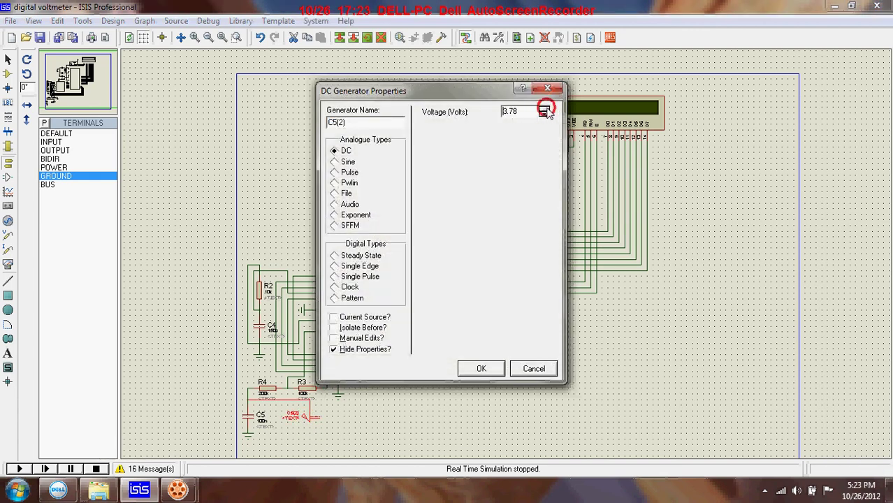
click(480, 369)
click(20, 468)
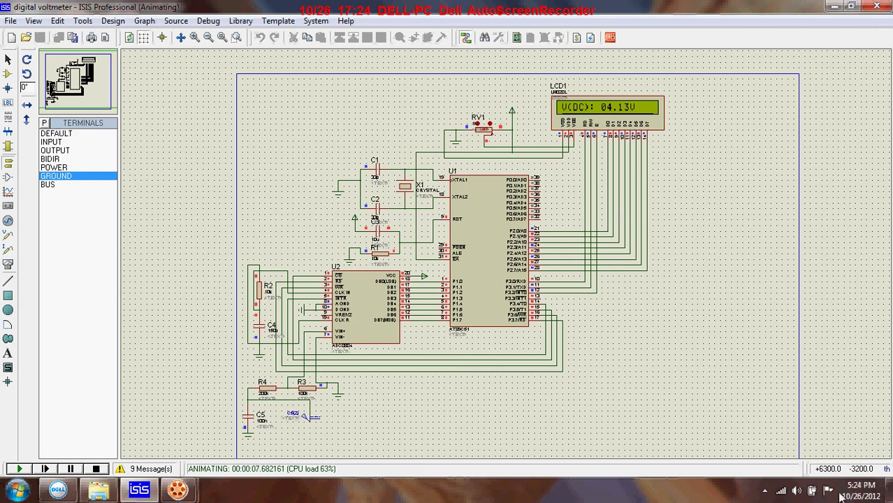
Step: Stop the simulation and restore the AutoScreenRecorder window
click(95, 469)
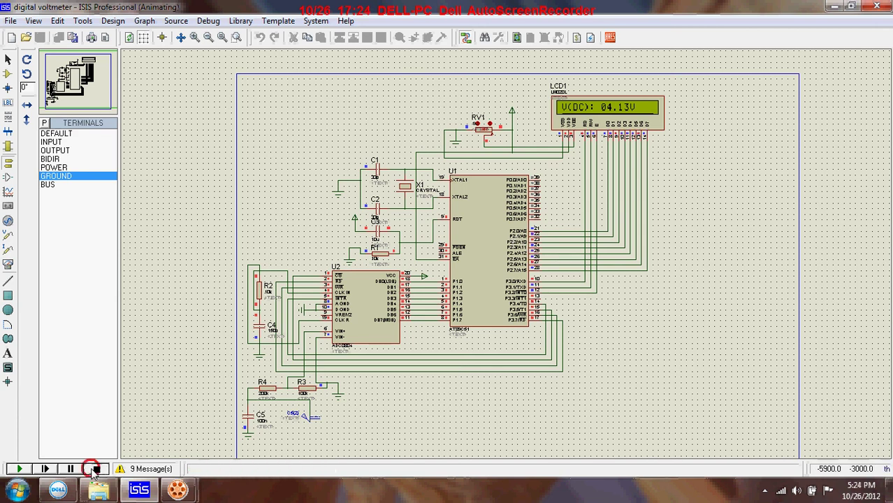
click(178, 489)
click(98, 427)
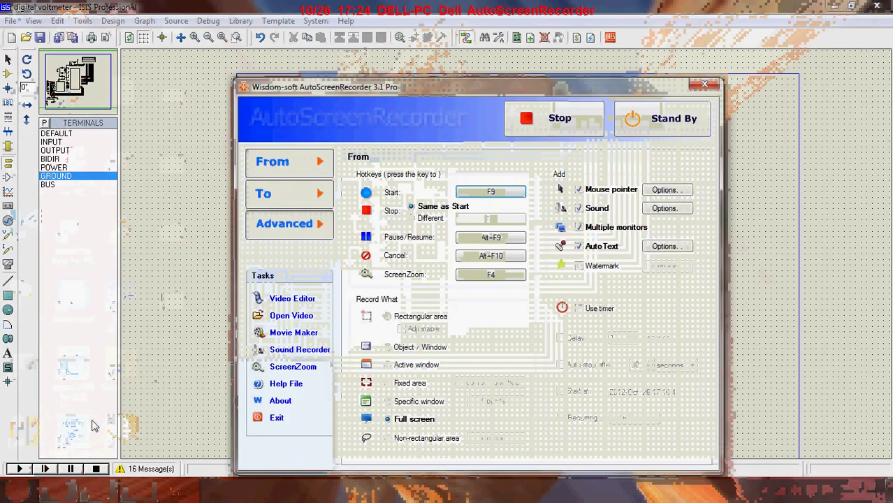